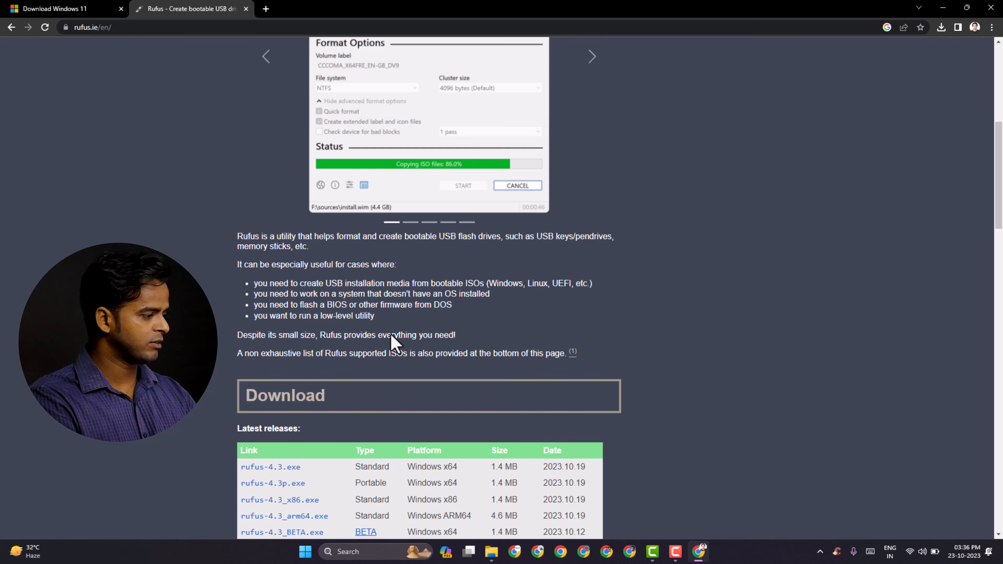
Download the standard Windows x64 release rufus-4.3.exe from the latest releases and dismiss the ad.
{"action": "scroll", "coordinate": [282, 262], "scroll_direction": "down", "scroll_amount": 3}
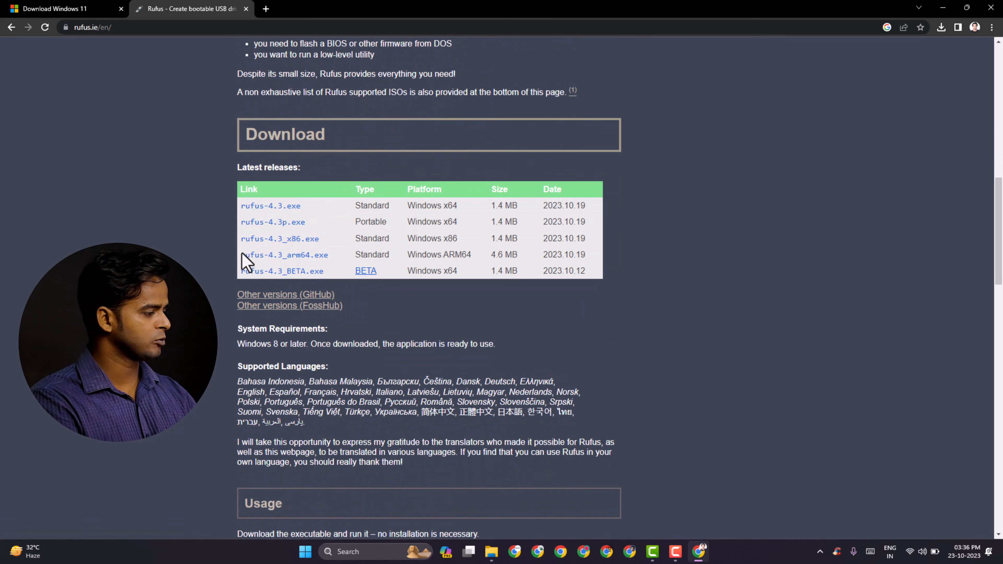
{"action": "left_click", "coordinate": [282, 209]}
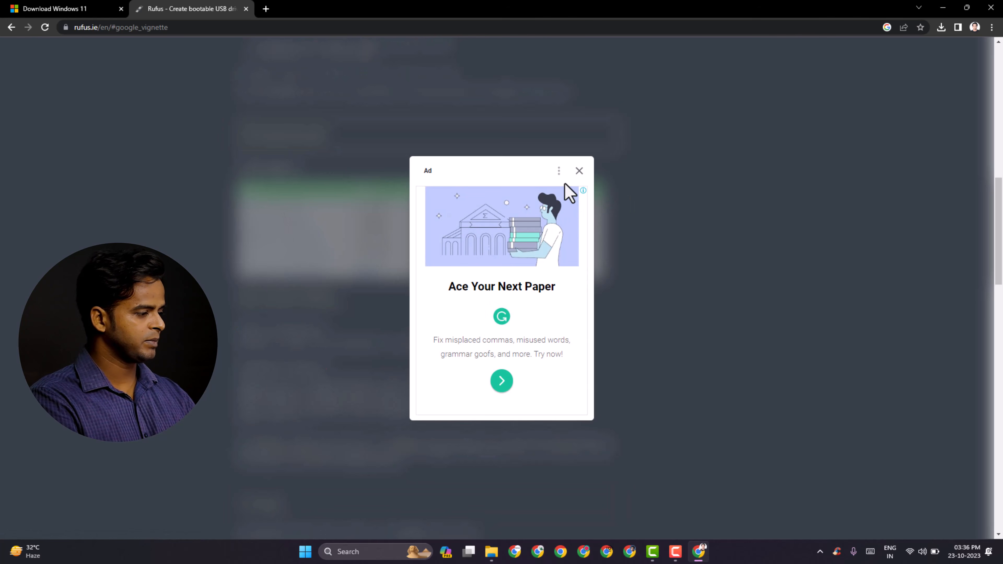
{"action": "left_click", "coordinate": [579, 171]}
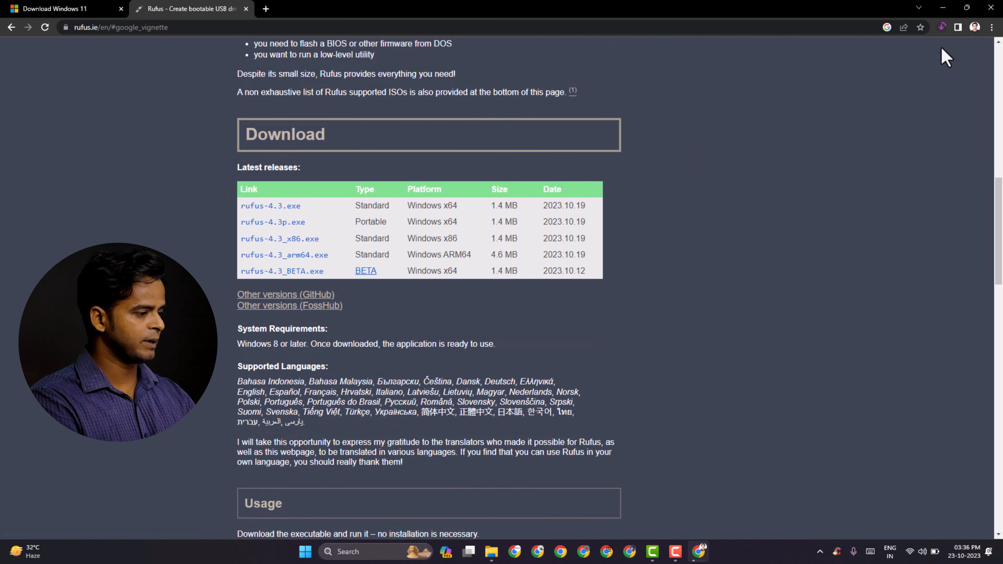
Run the downloaded rufus-4.3.exe and minimize the browser.
{"action": "left_click", "coordinate": [942, 27]}
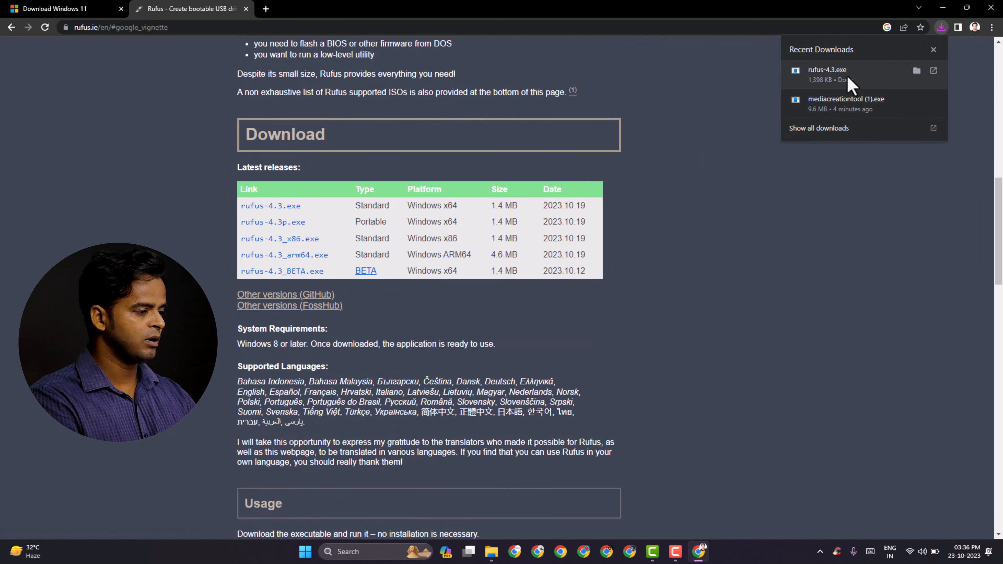
{"action": "left_click", "coordinate": [838, 79]}
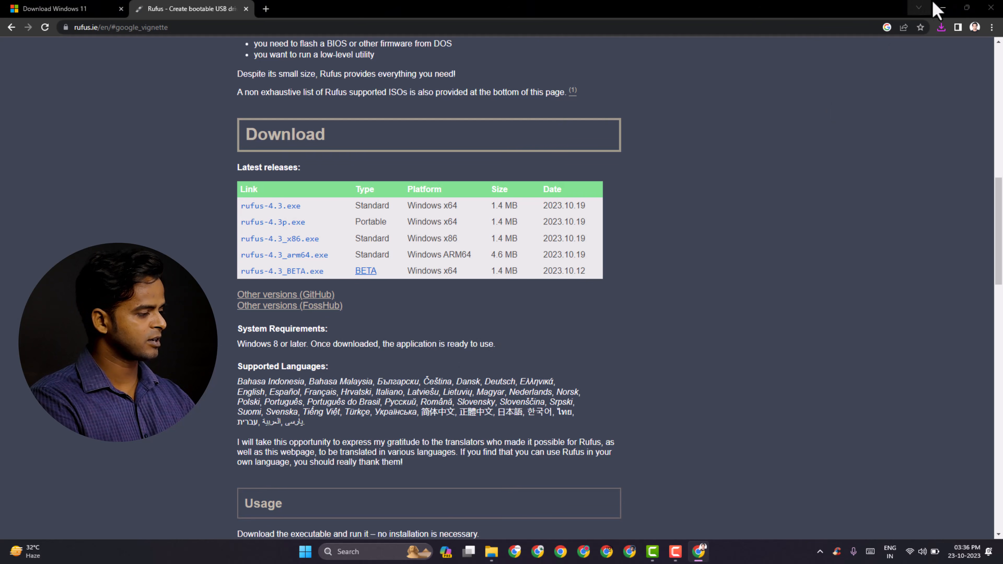
{"action": "left_click", "coordinate": [948, 4]}
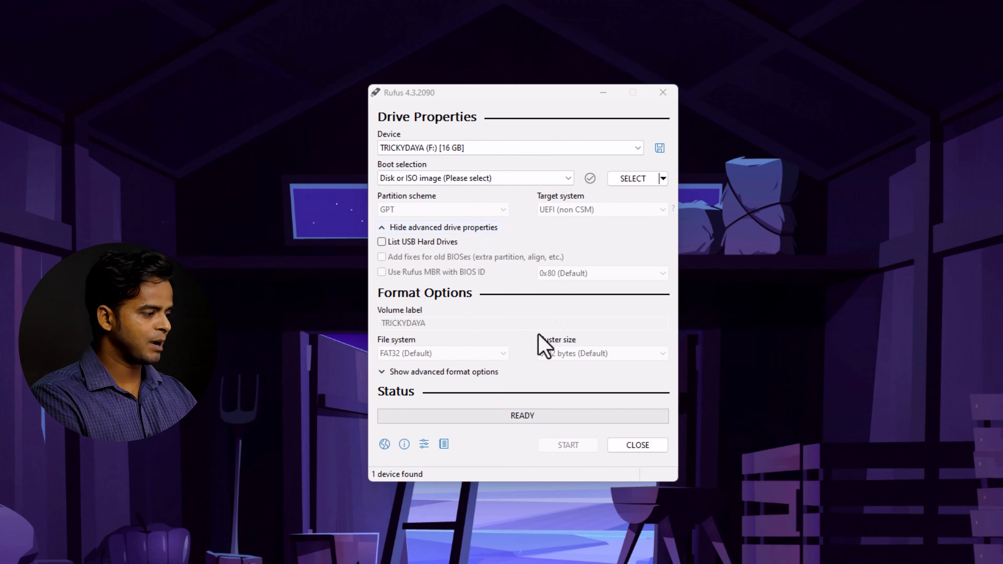
Choose the 16 GB USB drive (F:) as the device and load Windows.iso from the Desktop as the boot image.
{"action": "left_click", "coordinate": [465, 152]}
{"action": "left_click", "coordinate": [463, 158]}
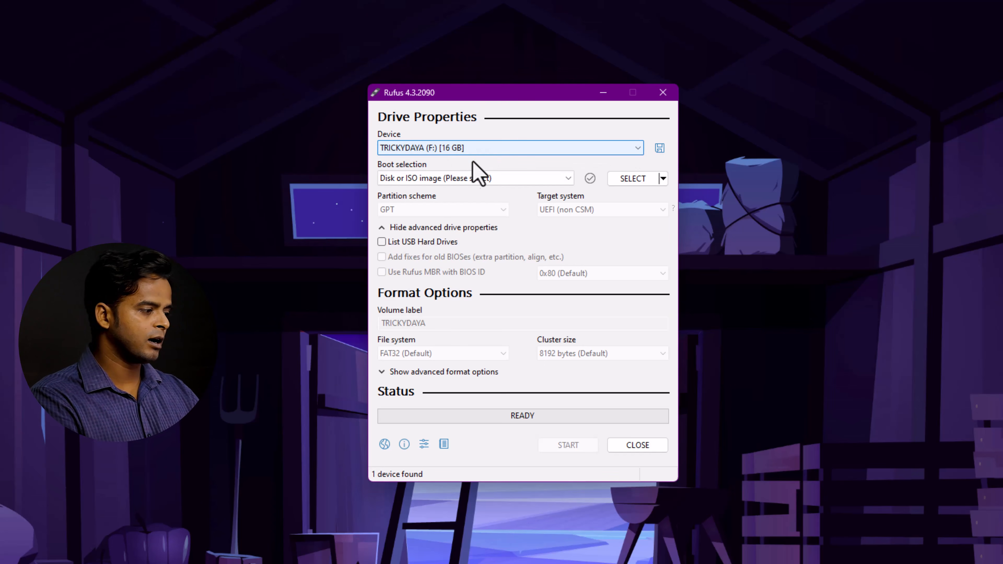
{"action": "left_click", "coordinate": [440, 179]}
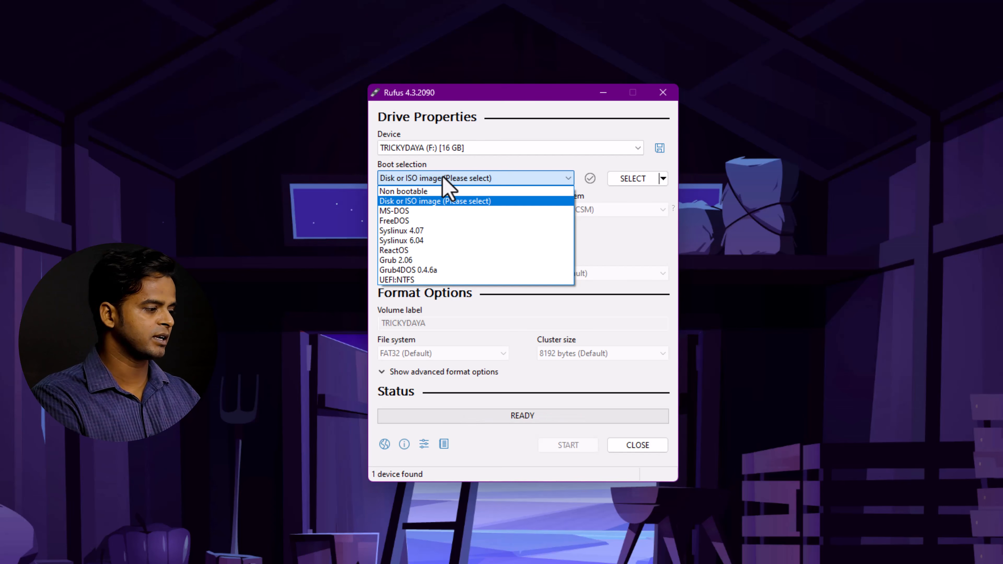
{"action": "left_click", "coordinate": [443, 178]}
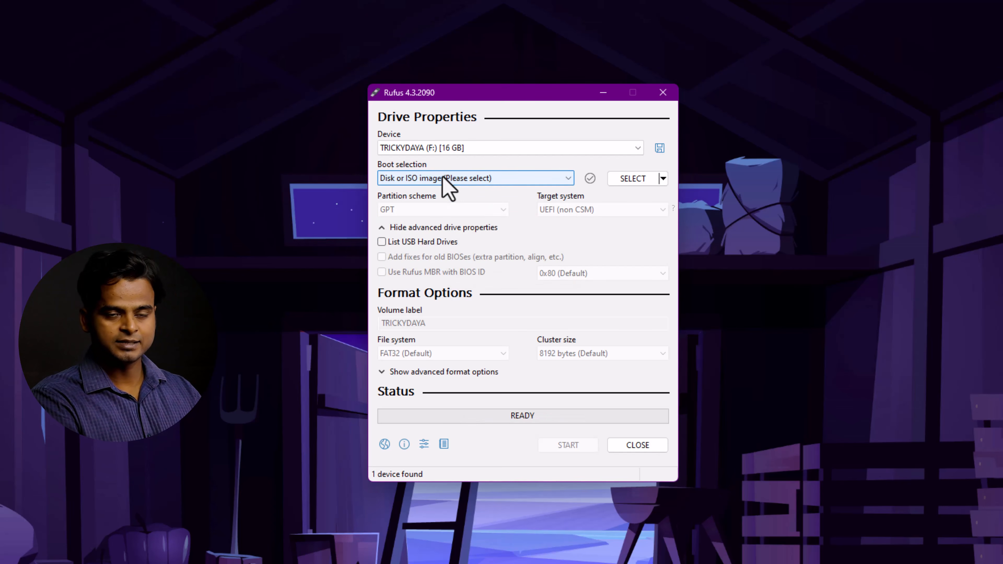
{"action": "left_click", "coordinate": [626, 178]}
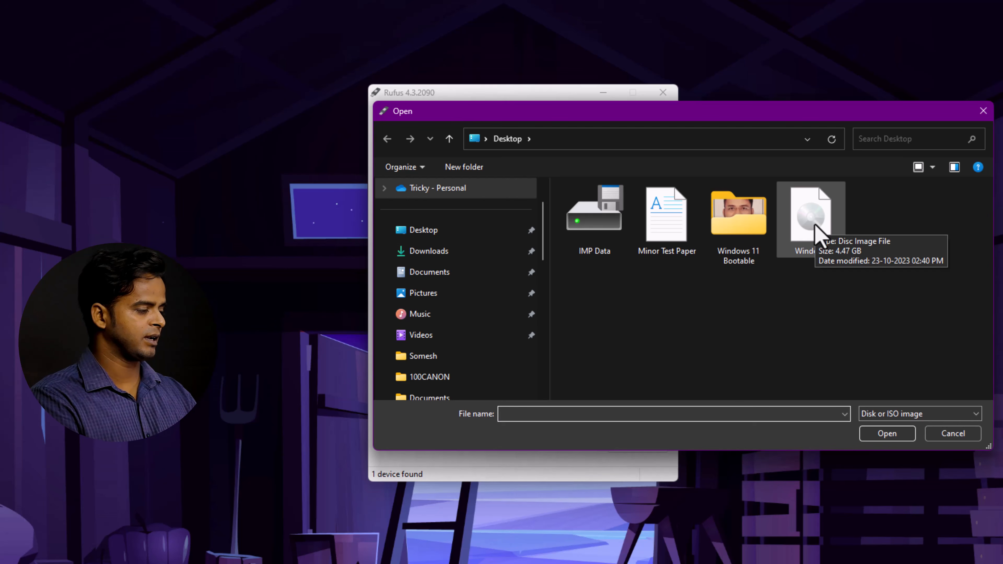
{"action": "double_click", "coordinate": [814, 233]}
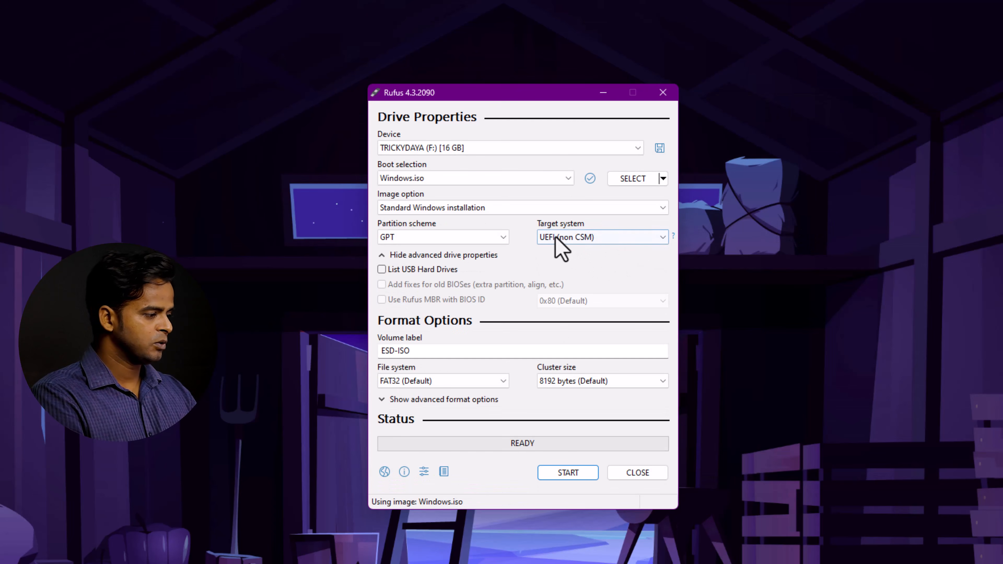
Look through the available partition scheme options for the bootable drive.
{"action": "left_click", "coordinate": [406, 237]}
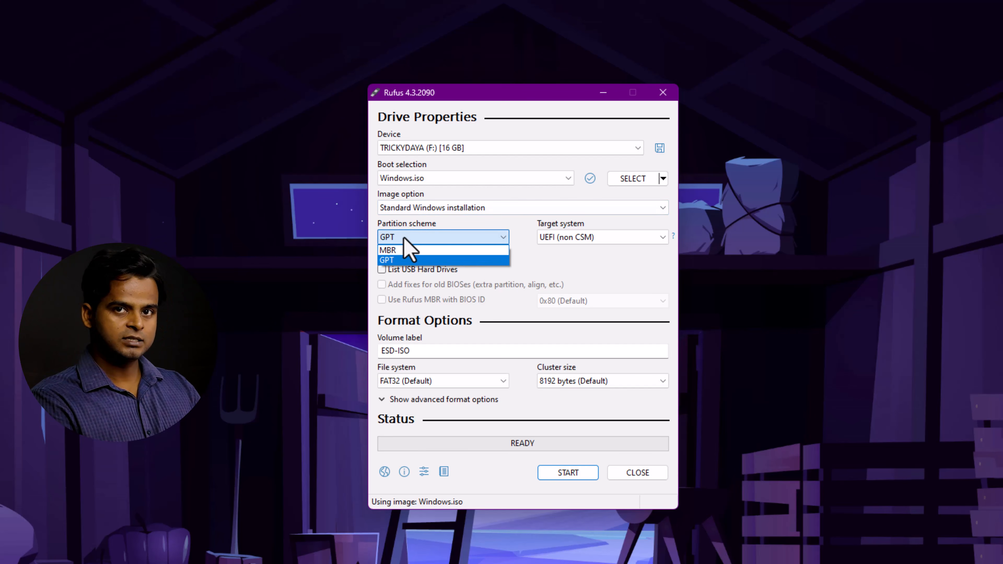
{"action": "left_click", "coordinate": [404, 237]}
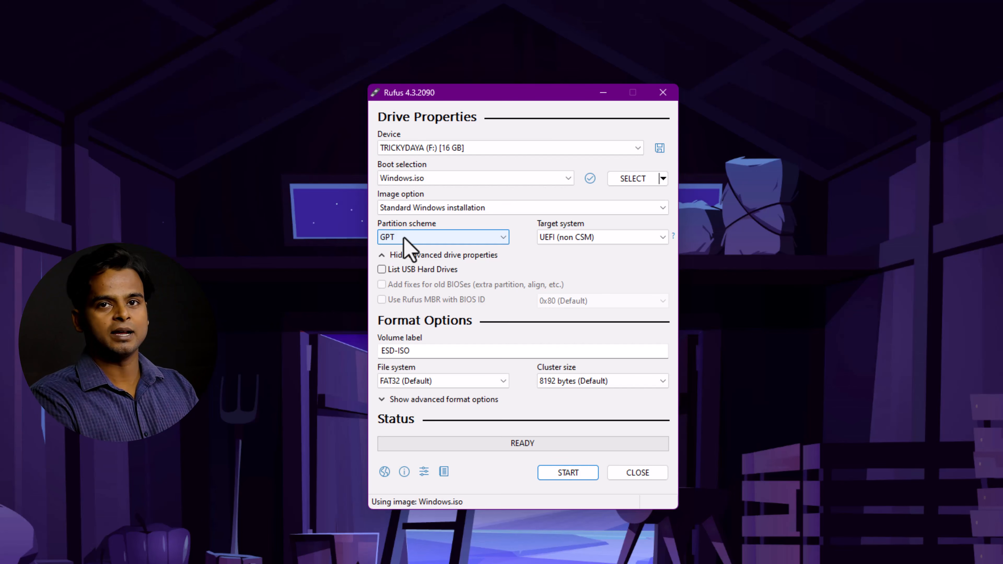
{"action": "left_click", "coordinate": [403, 239]}
{"action": "left_click", "coordinate": [403, 238]}
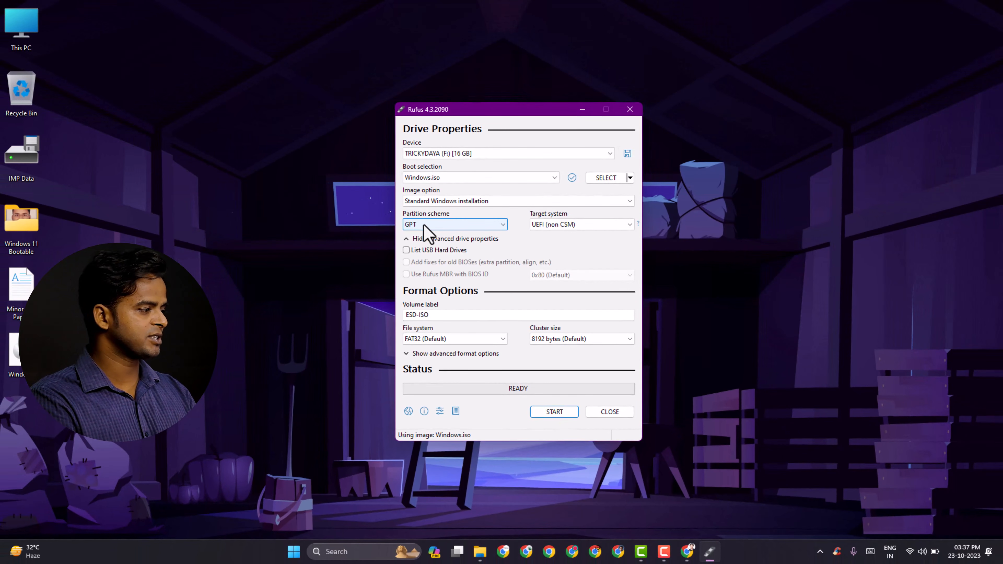
Open Computer Management for This PC and show Disk Management.
{"action": "left_click", "coordinate": [20, 28]}
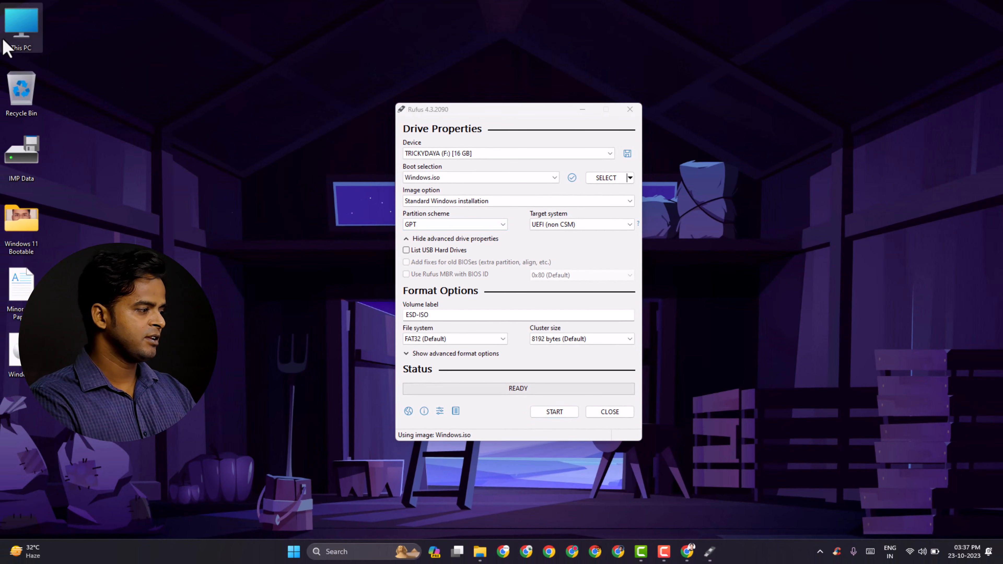
{"action": "right_click", "coordinate": [17, 35]}
{"action": "left_click", "coordinate": [81, 177]}
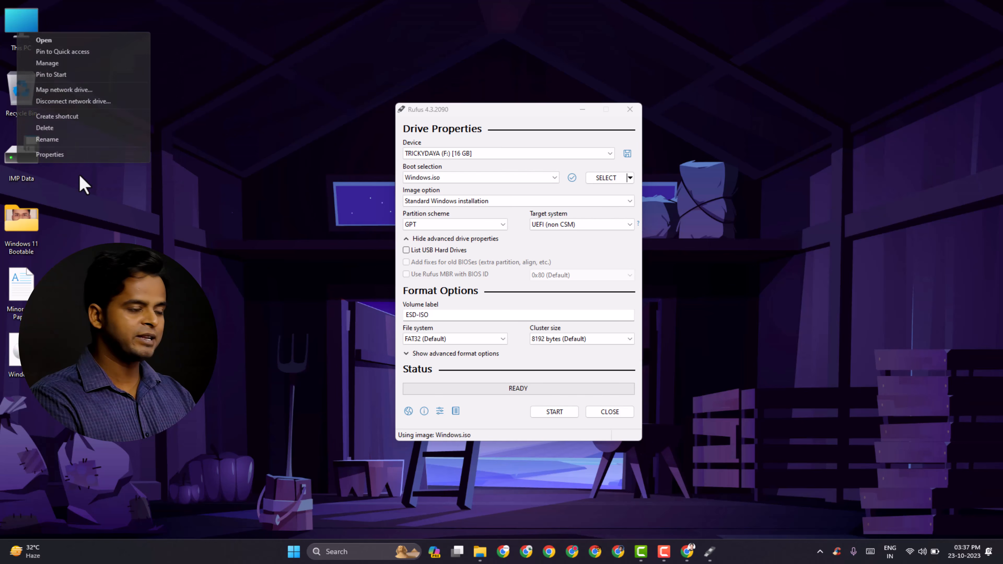
{"action": "left_click", "coordinate": [67, 64]}
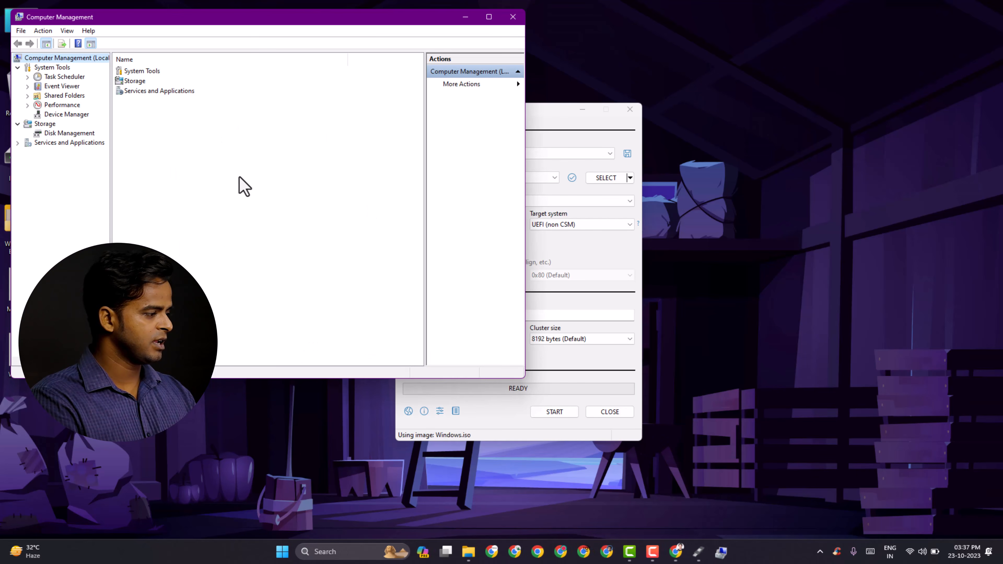
{"action": "left_click_drag", "start_coordinate": [140, 22], "coordinate": [242, 51]}
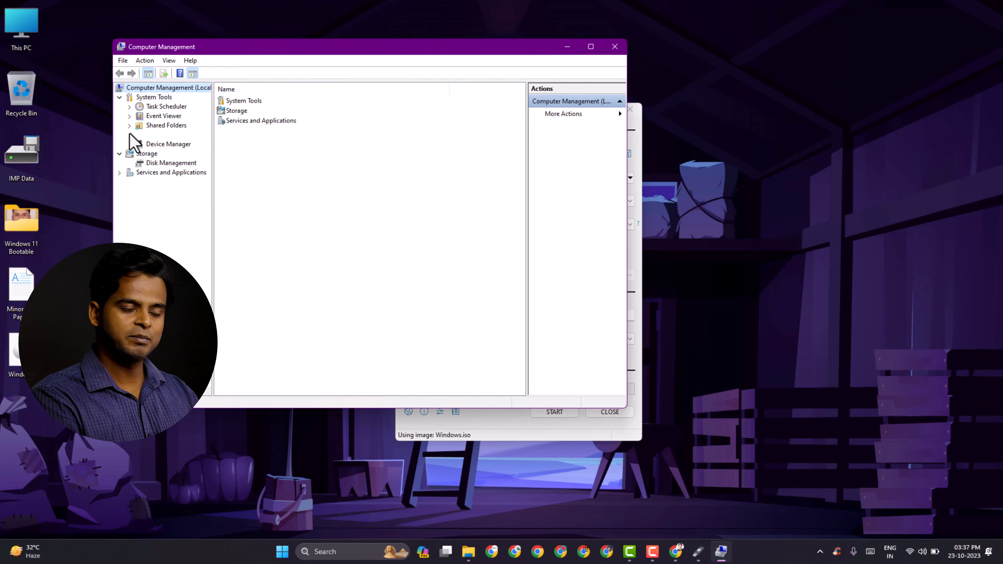
{"action": "left_click", "coordinate": [166, 163]}
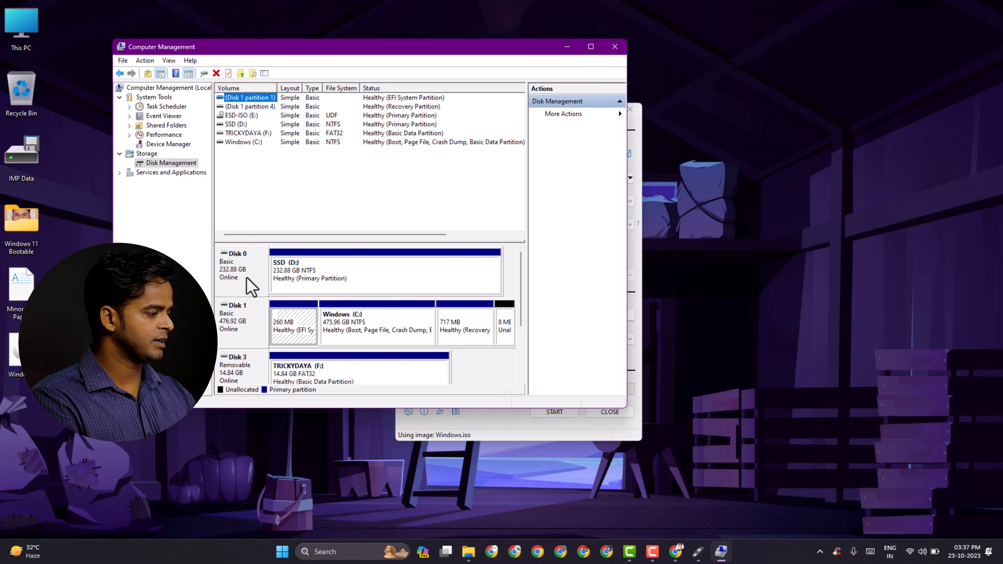
Check Disk 0's partition style in the volume information of its properties.
{"action": "left_click", "coordinate": [246, 278]}
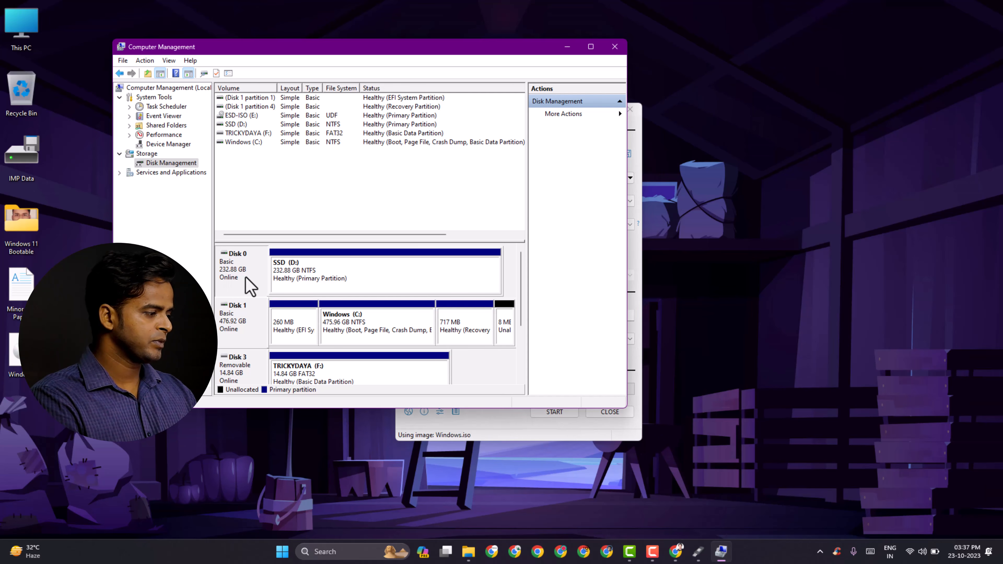
{"action": "left_click", "coordinate": [244, 328]}
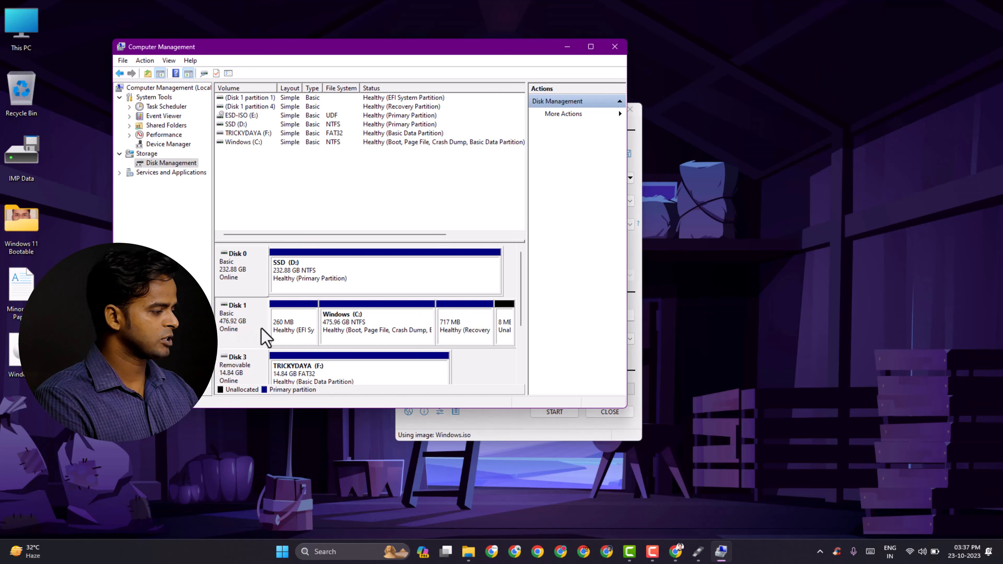
{"action": "left_click", "coordinate": [240, 272]}
{"action": "right_click", "coordinate": [240, 272]}
{"action": "left_click", "coordinate": [243, 264]}
{"action": "right_click", "coordinate": [248, 273]}
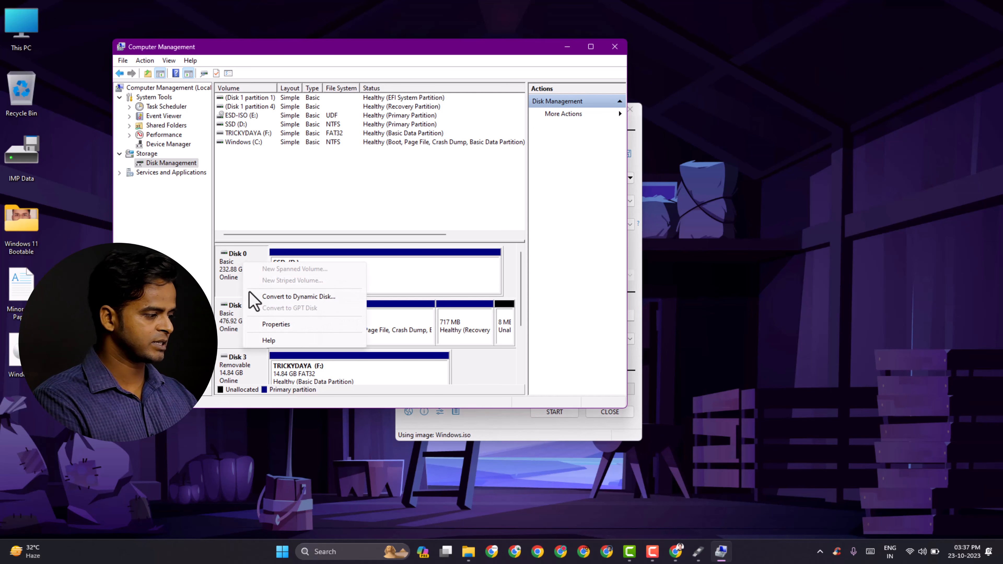
{"action": "left_click", "coordinate": [287, 326]}
{"action": "left_click", "coordinate": [100, 53]}
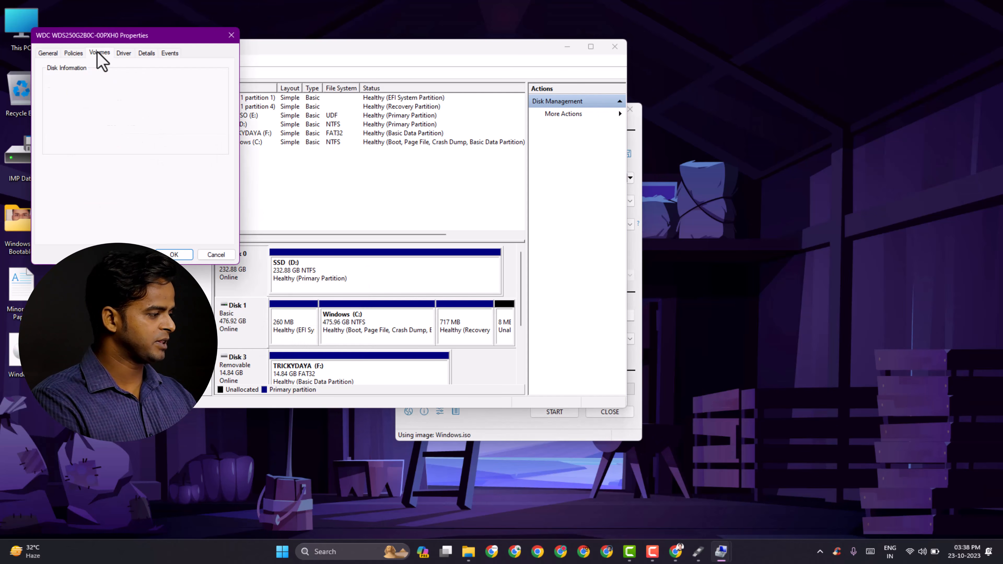
{"action": "left_click_drag", "start_coordinate": [114, 42], "coordinate": [277, 80]}
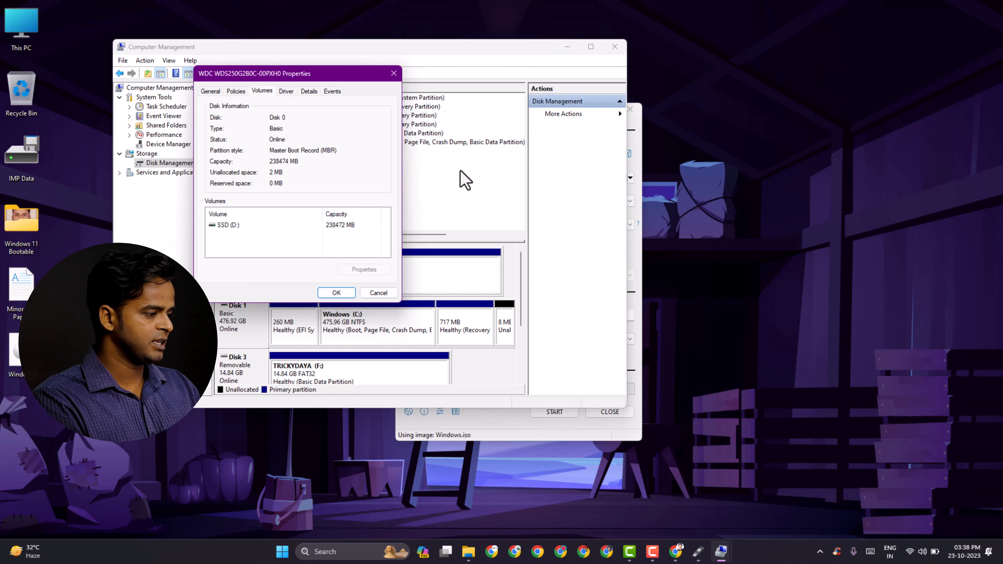
Move the Rufus window beside Computer Management and set the partition scheme to MBR.
{"action": "left_click", "coordinate": [638, 158]}
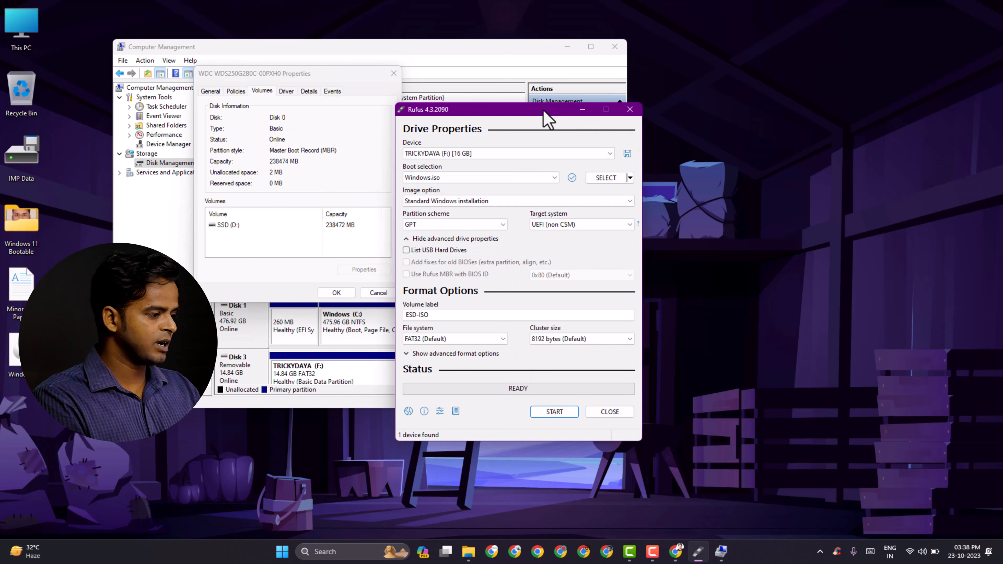
{"action": "left_click_drag", "start_coordinate": [549, 107], "coordinate": [772, 95]}
{"action": "left_click", "coordinate": [673, 214]}
{"action": "left_click", "coordinate": [660, 229]}
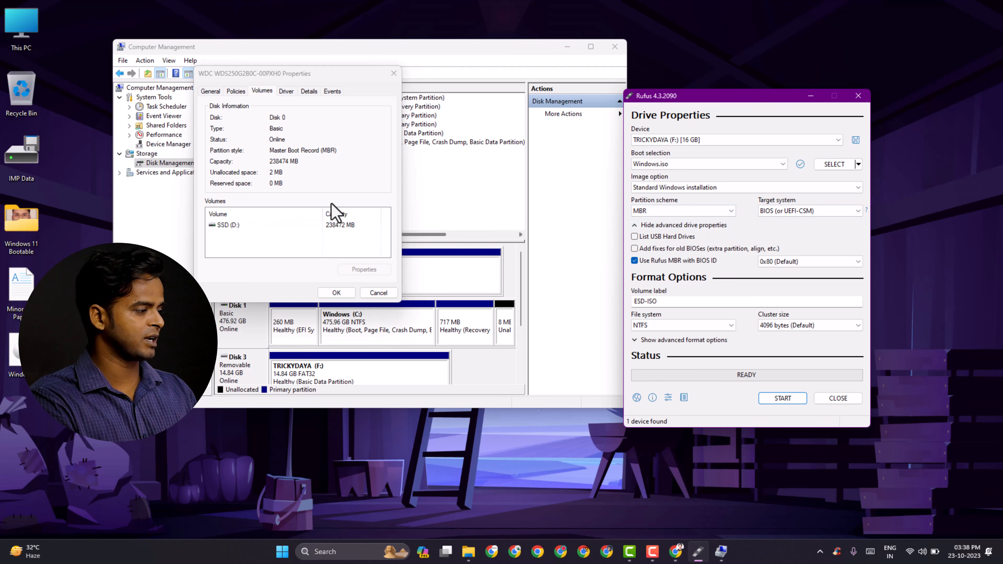
Close the Disk 0 properties and check Disk 1's partition style in its volume information.
{"action": "left_click", "coordinate": [393, 74]}
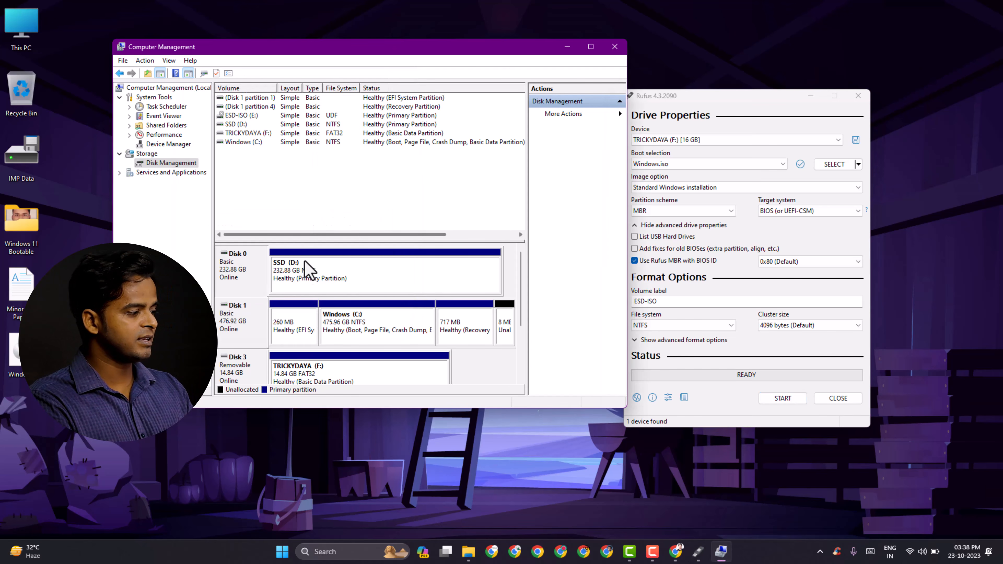
{"action": "right_click", "coordinate": [240, 332]}
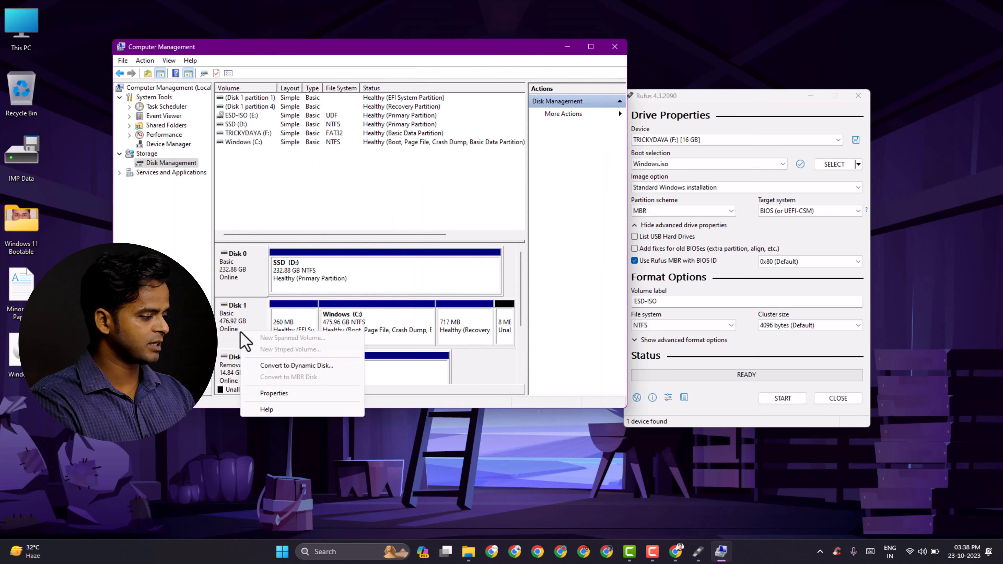
{"action": "left_click", "coordinate": [279, 393]}
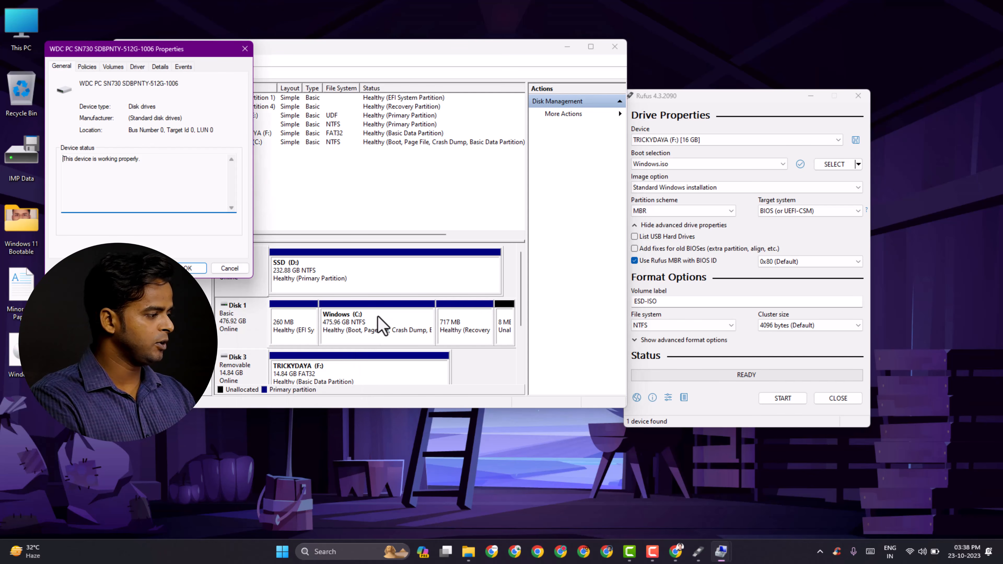
{"action": "left_click", "coordinate": [113, 67]}
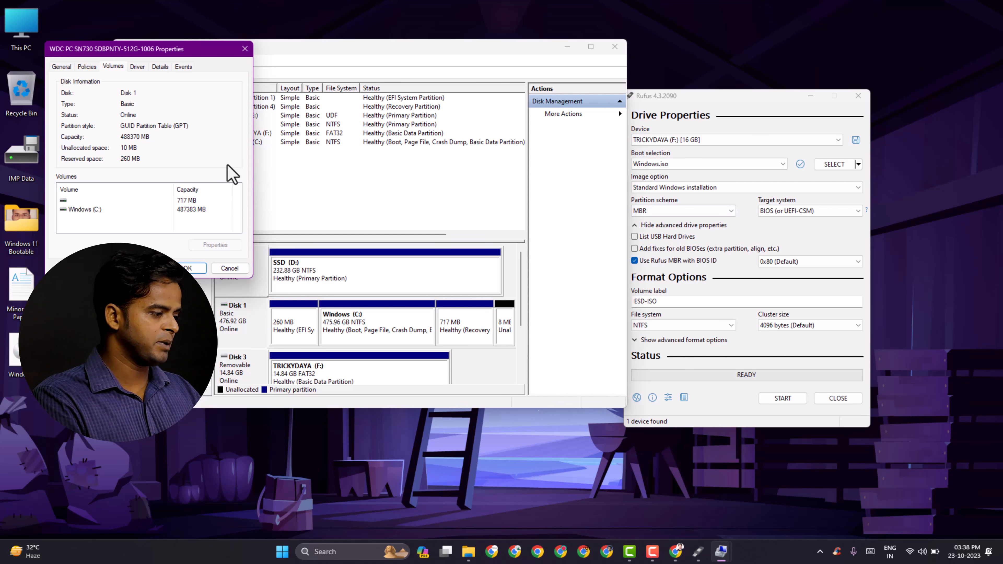
Review the partition scheme choice in Rufus, leave it on MBR, and close the Disk 1 properties.
{"action": "left_click", "coordinate": [658, 212]}
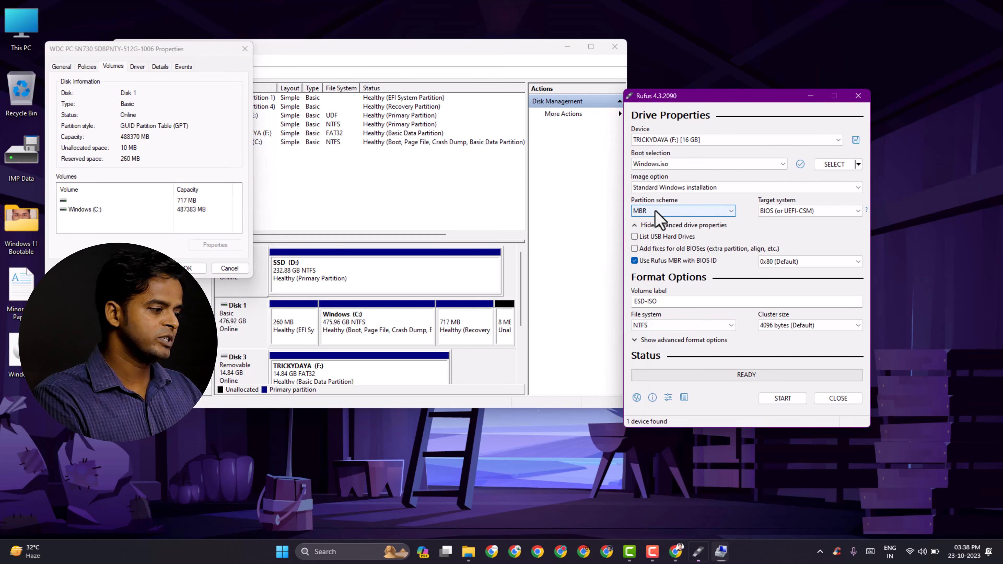
{"action": "left_click", "coordinate": [654, 230]}
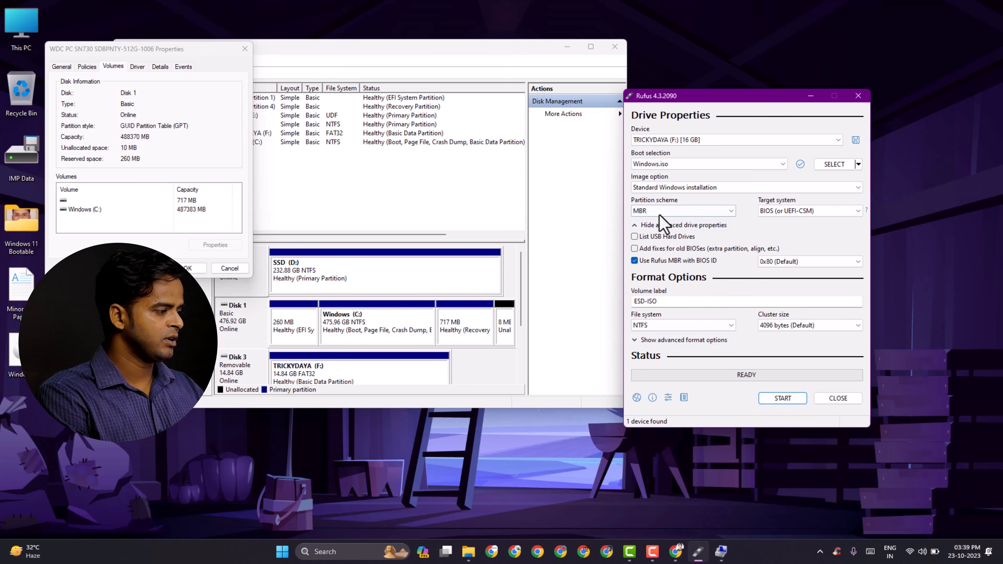
{"action": "left_click", "coordinate": [245, 49]}
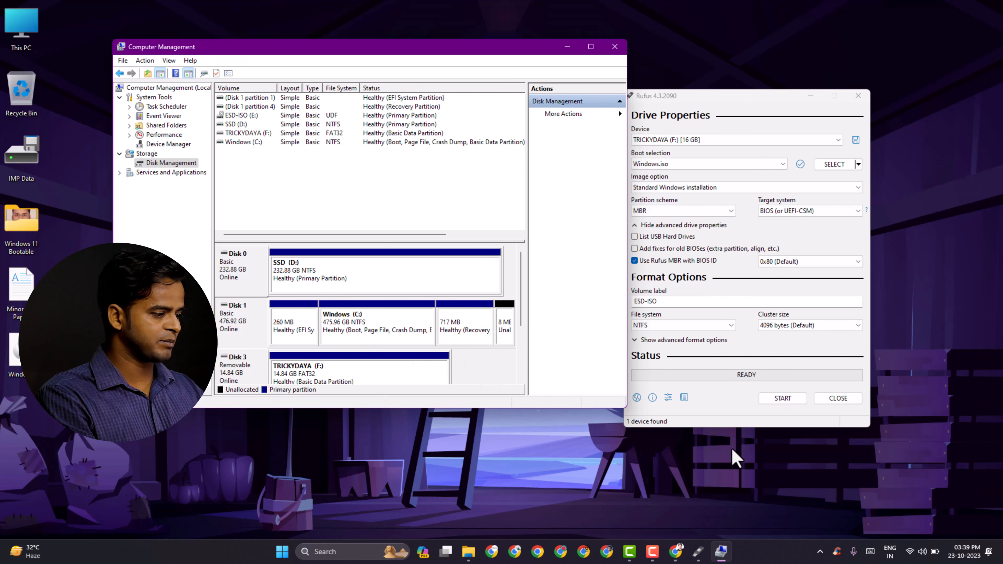
Start writing the Windows image to the USB drive and close Computer Management.
{"action": "left_click", "coordinate": [744, 423]}
{"action": "left_click", "coordinate": [783, 394]}
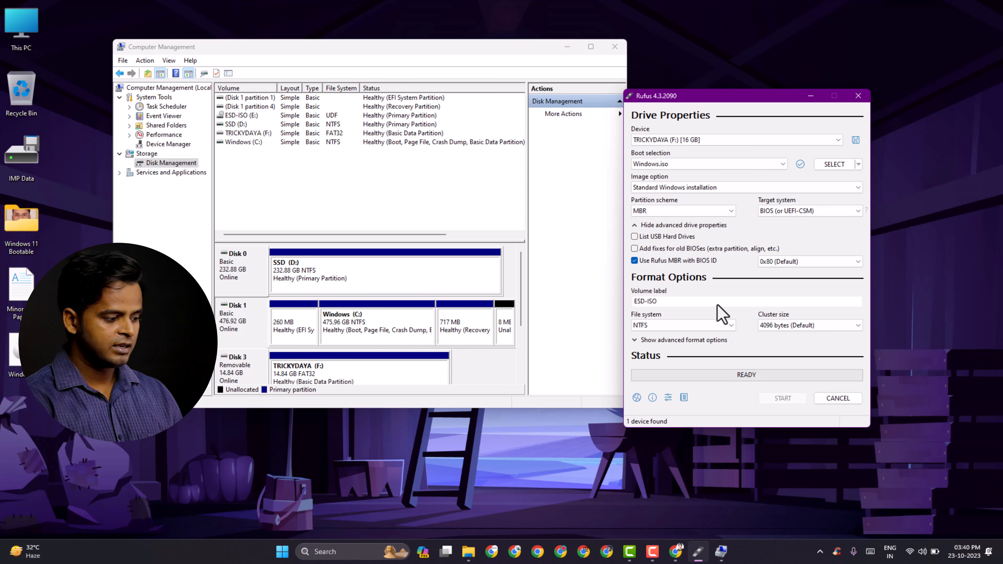
{"action": "left_click", "coordinate": [614, 47]}
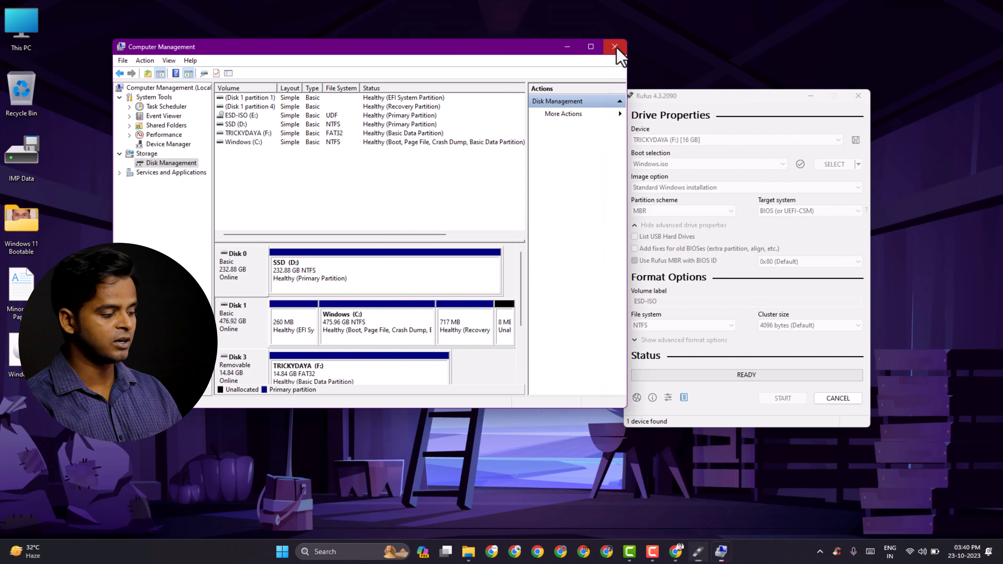
{"action": "left_click_drag", "start_coordinate": [451, 248], "coordinate": [588, 218]}
{"action": "left_click", "coordinate": [671, 285]}
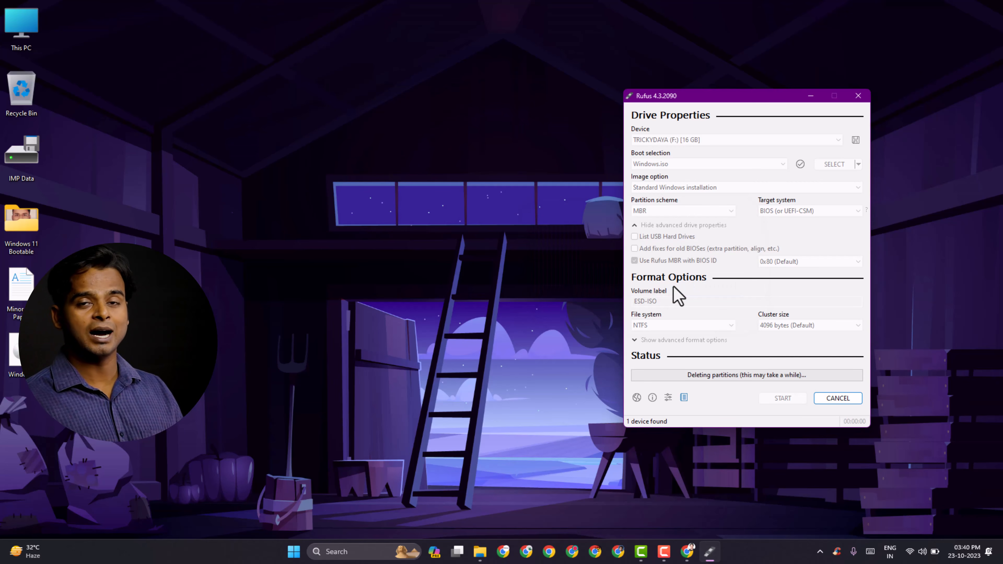